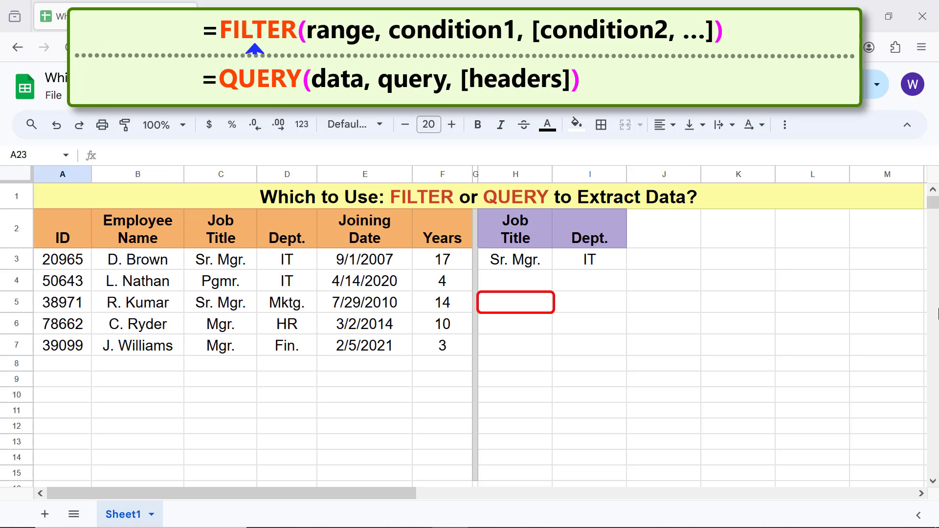
In H5, start a FILTER formula over the employee table range A3:F7.
click(542, 303)
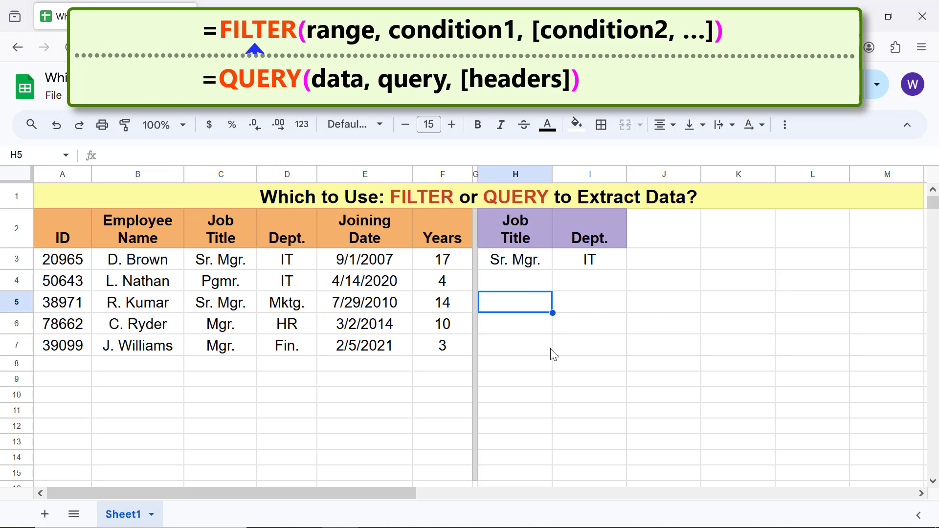
text(=fi)
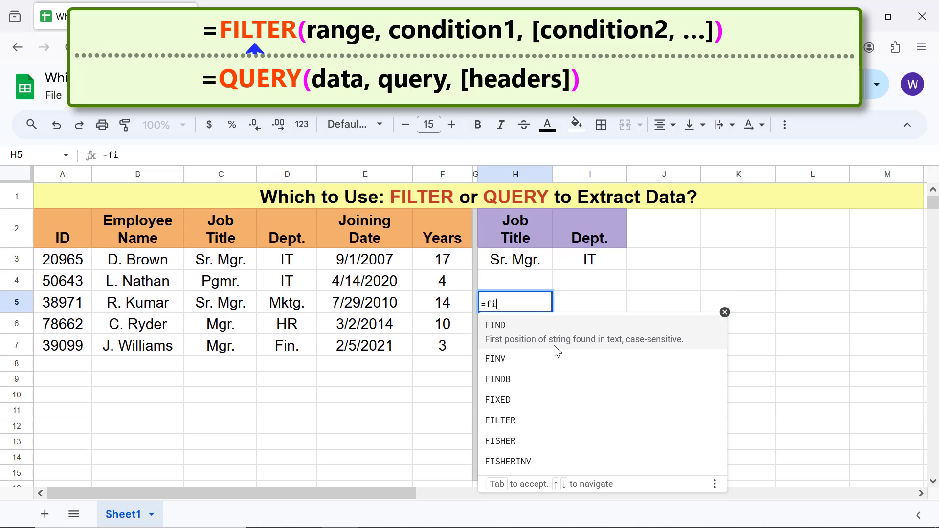
text(l)
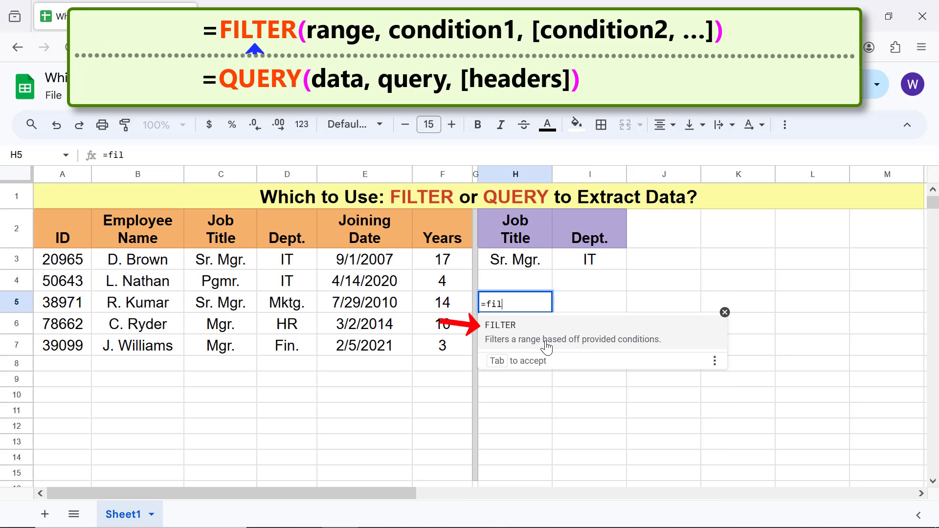
click(501, 325)
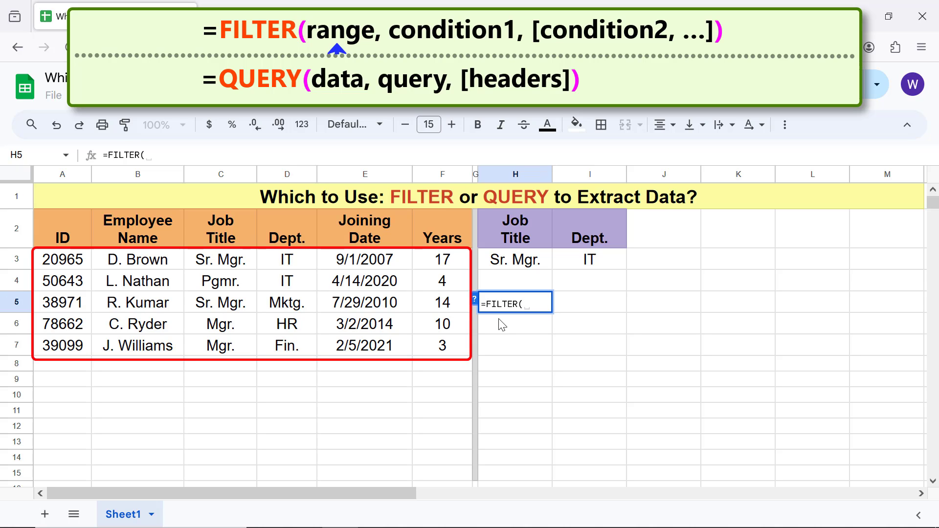
click(84, 260)
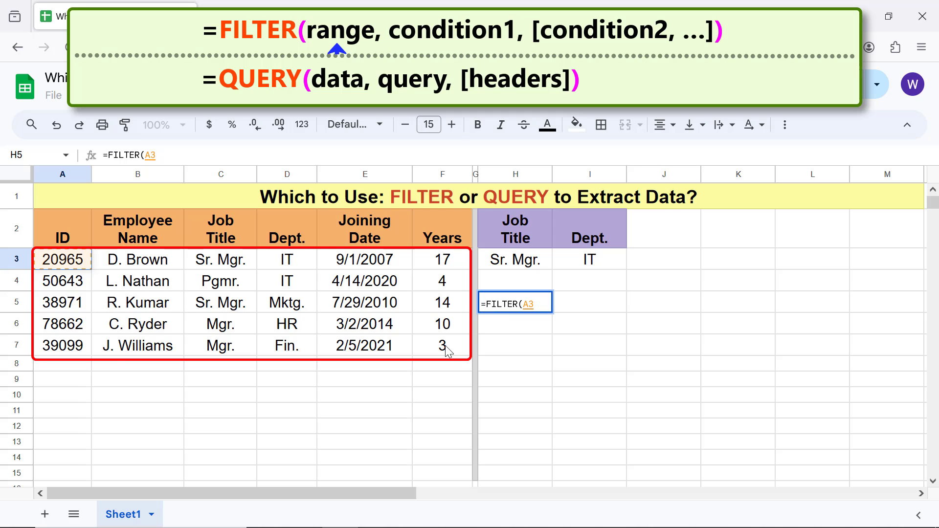
key(ctrl+shift+Down)
key(ctrl+shift+Right)
text(,)
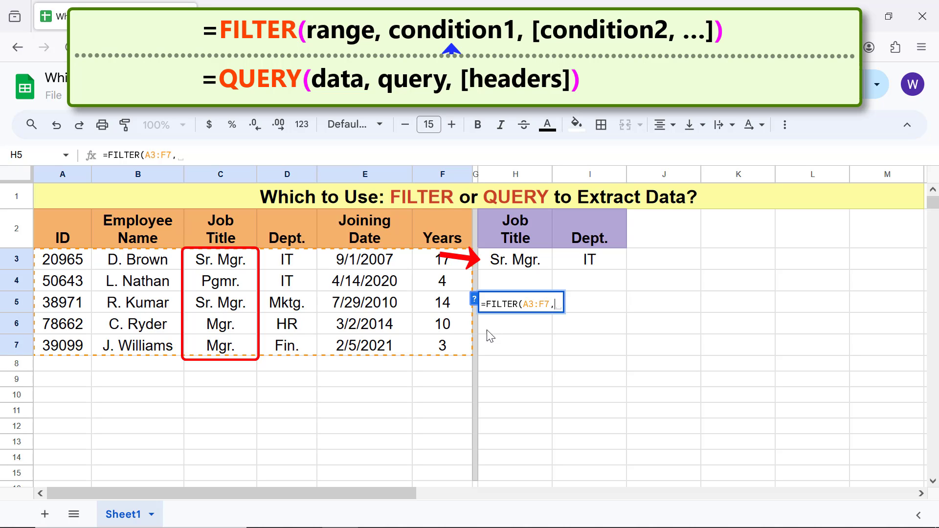
Add the conditions C3:C7=H3 and D3:D7=I3 and commit the FILTER formula.
click(246, 266)
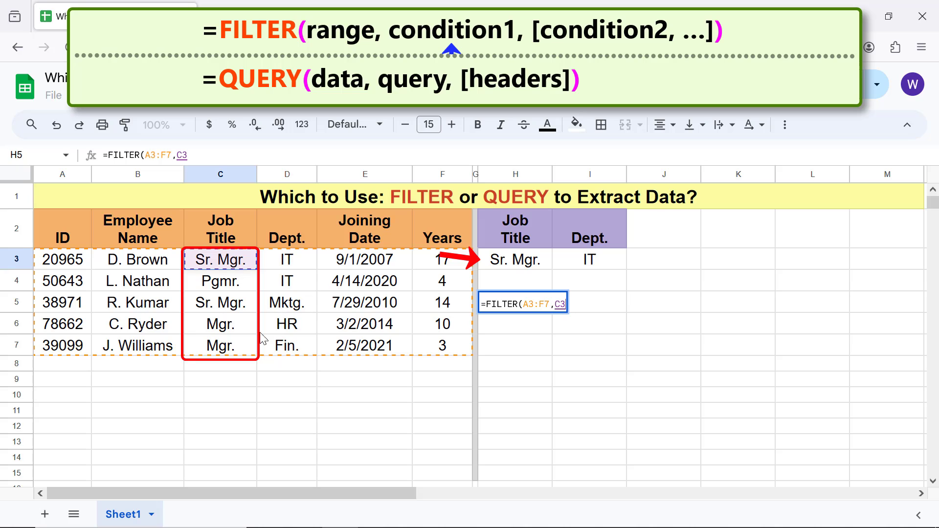
shift+click(253, 348)
text(=)
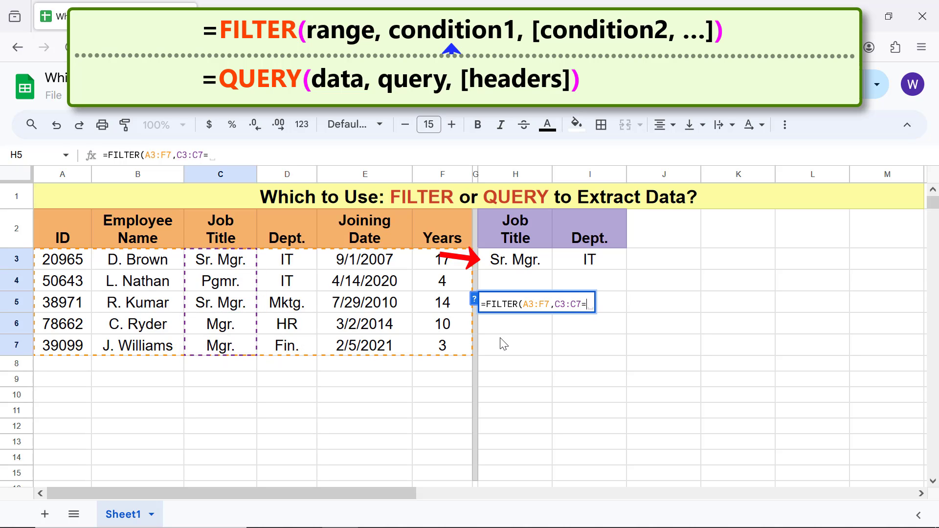
click(505, 266)
text(,)
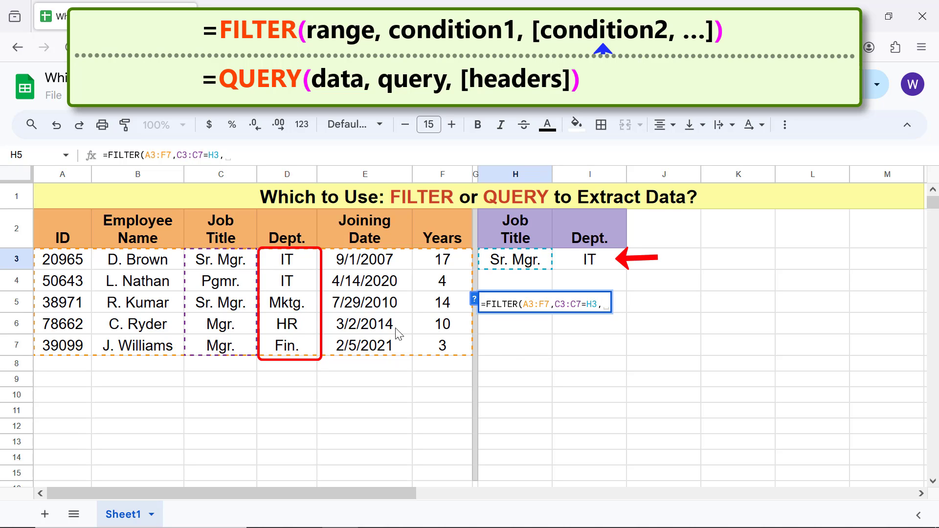
click(300, 264)
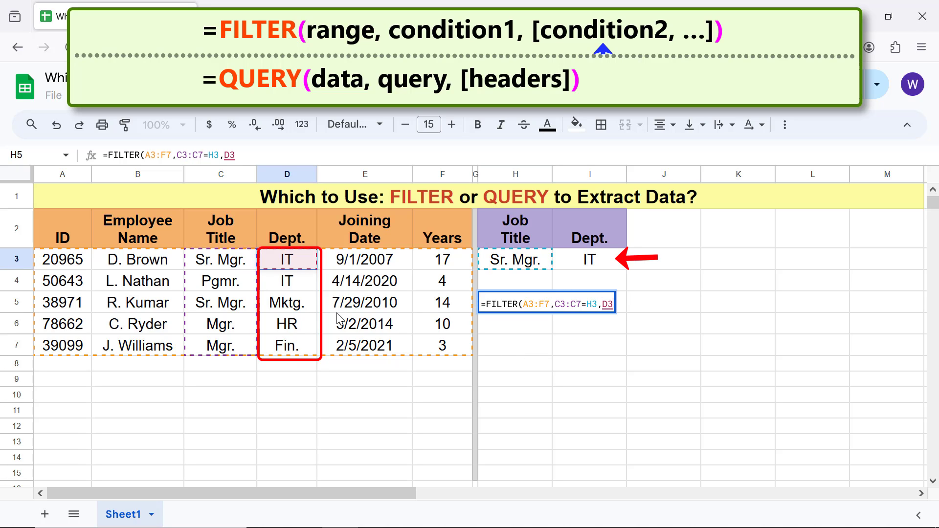
shift+click(309, 351)
text(=)
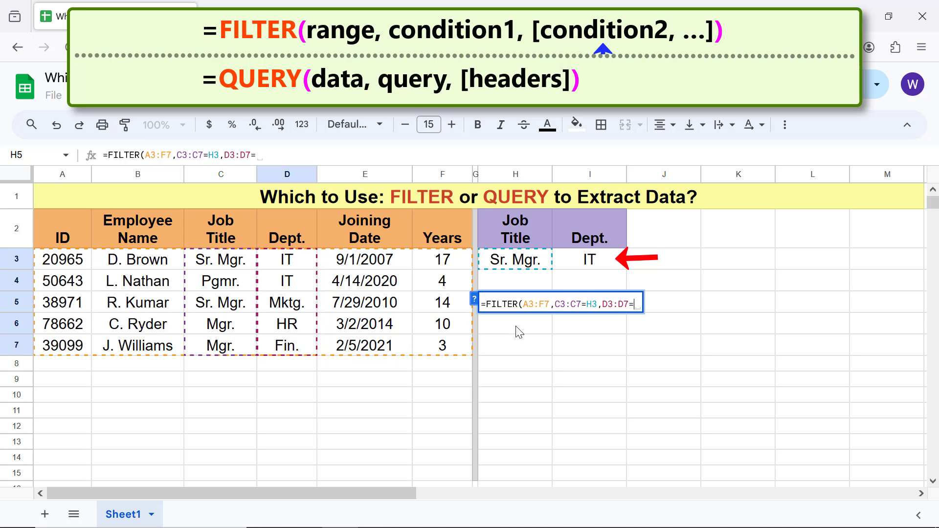
click(602, 263)
text())
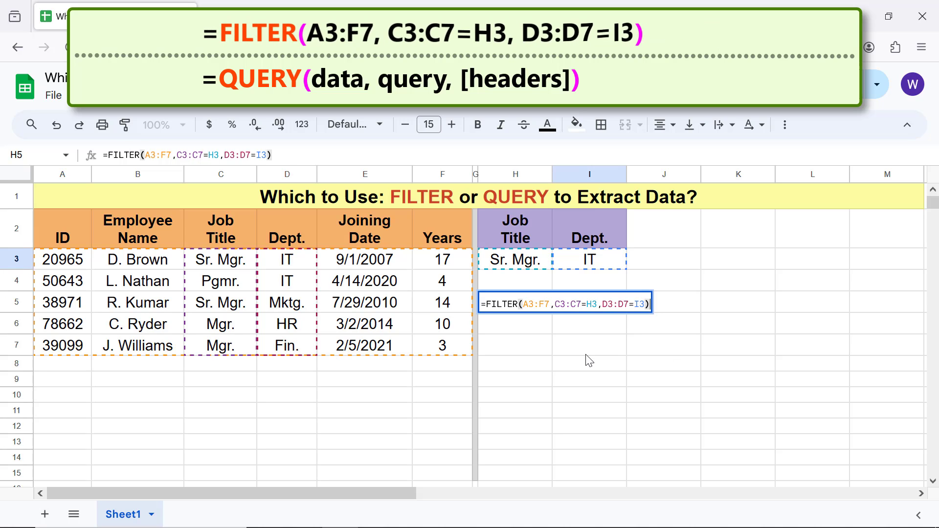
key(Return)
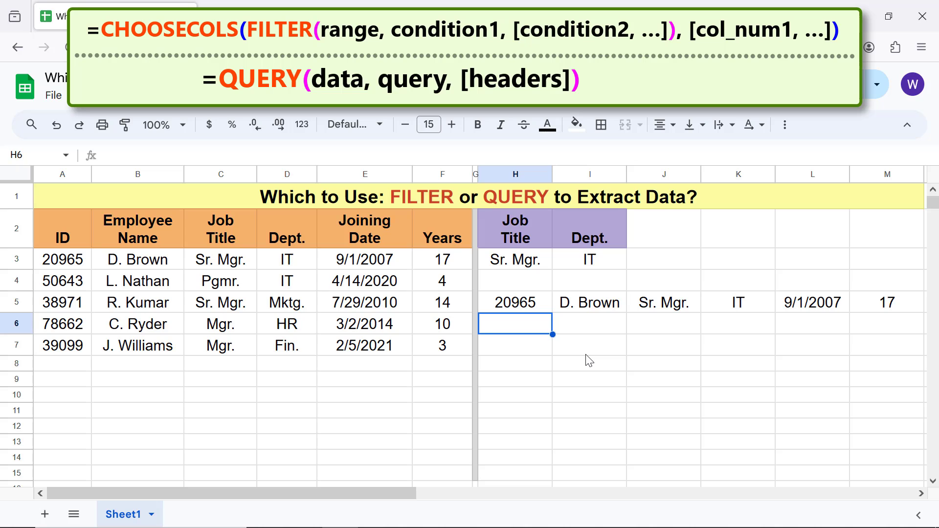
Wrap H5's FILTER in CHOOSECOLS, keeping only columns 2, 3, 4 and 6.
click(549, 301)
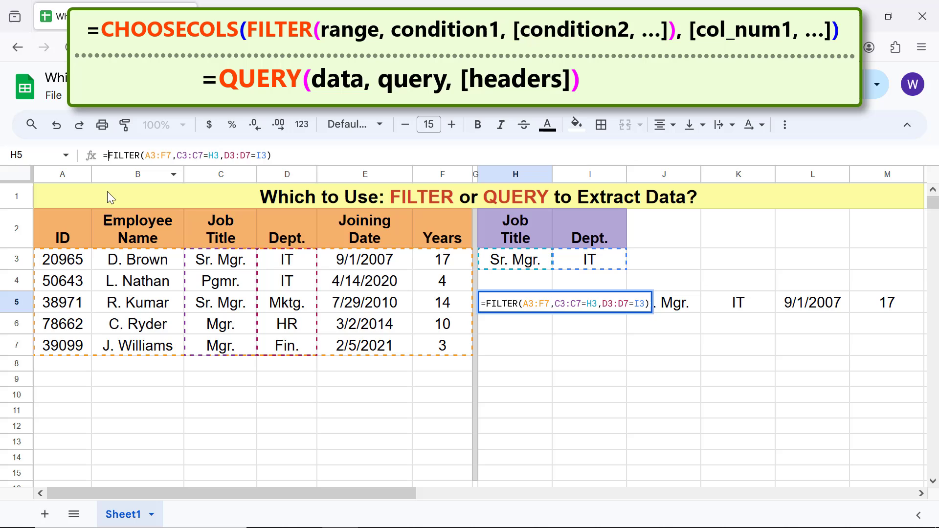
text(choose)
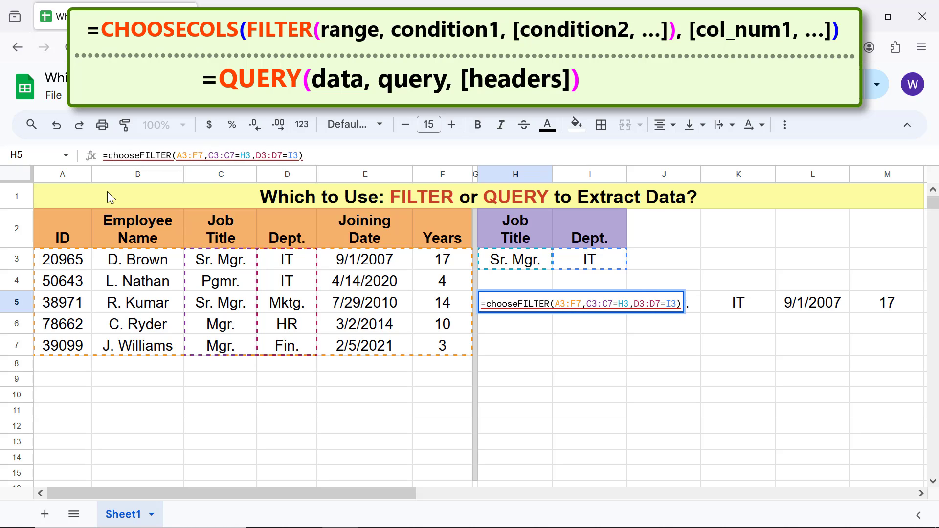
text(cols()
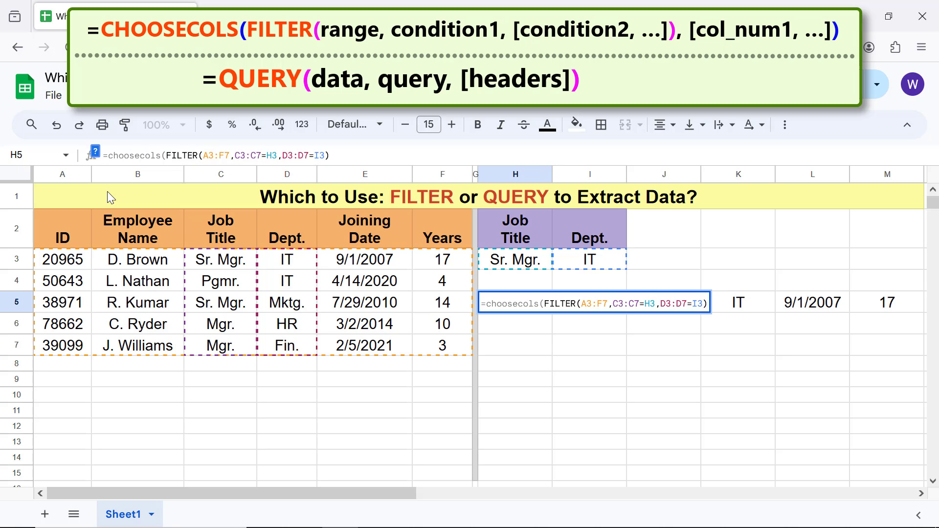
key(End)
text(,2,3,)
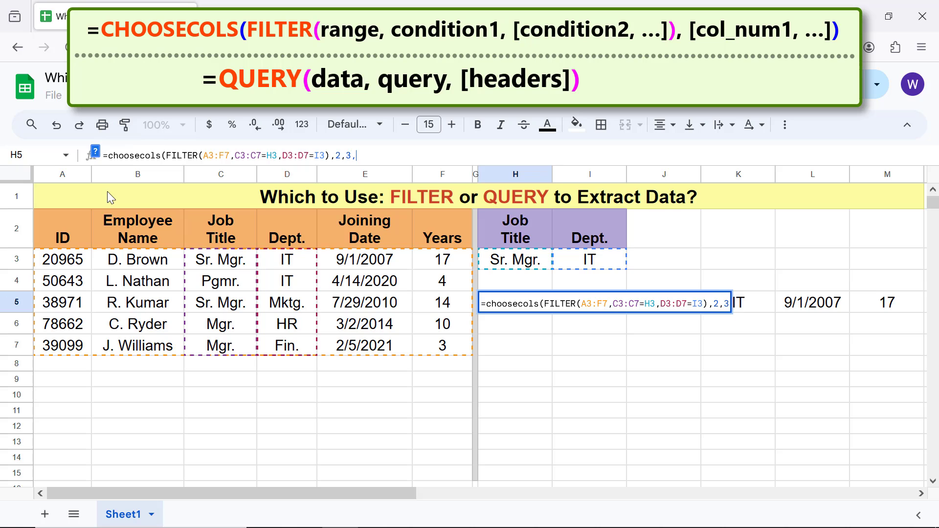
text(4,6))
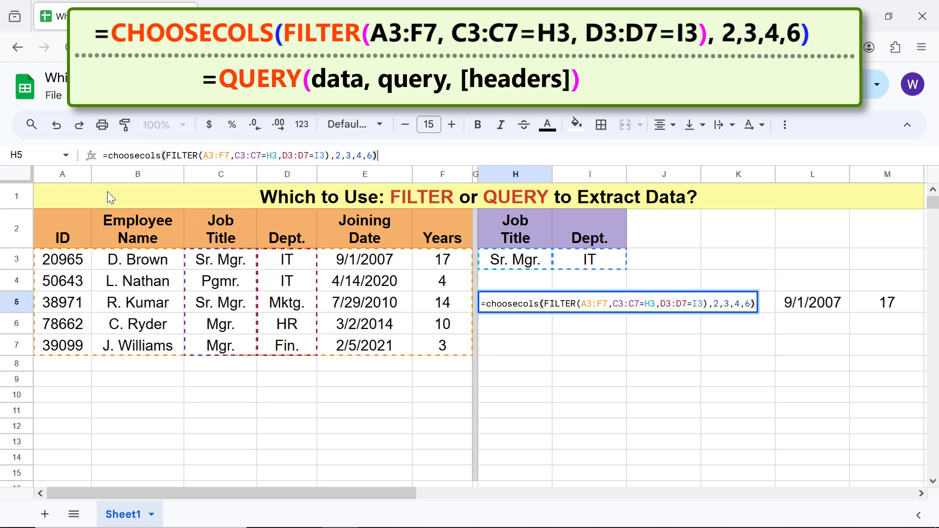
key(Return)
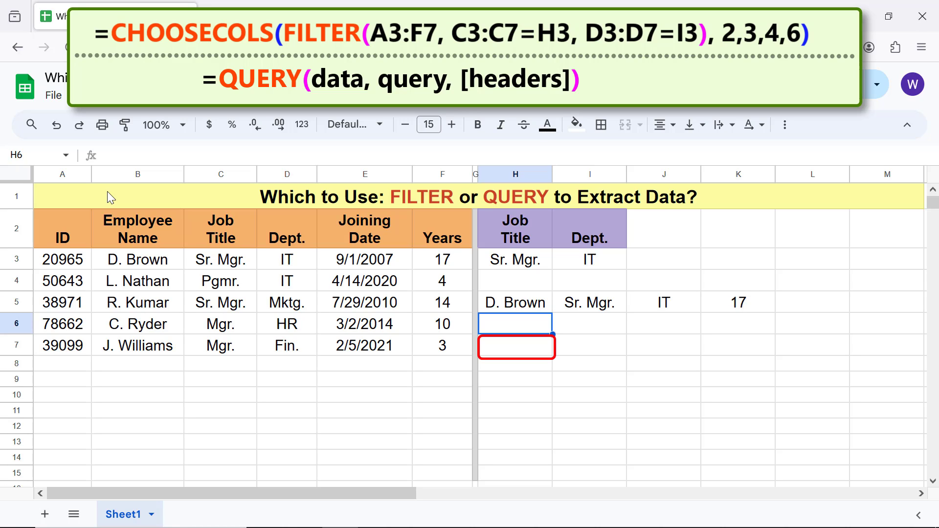
In H7, type =QUERY(A3:F7,"select * where C='Sr. Mgr.' and D='IT'",-1).
click(511, 350)
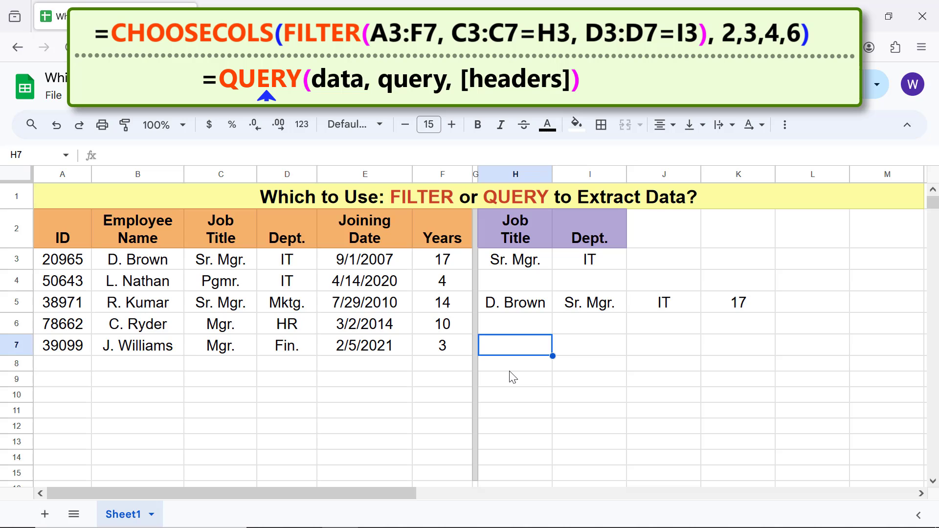
text(=que)
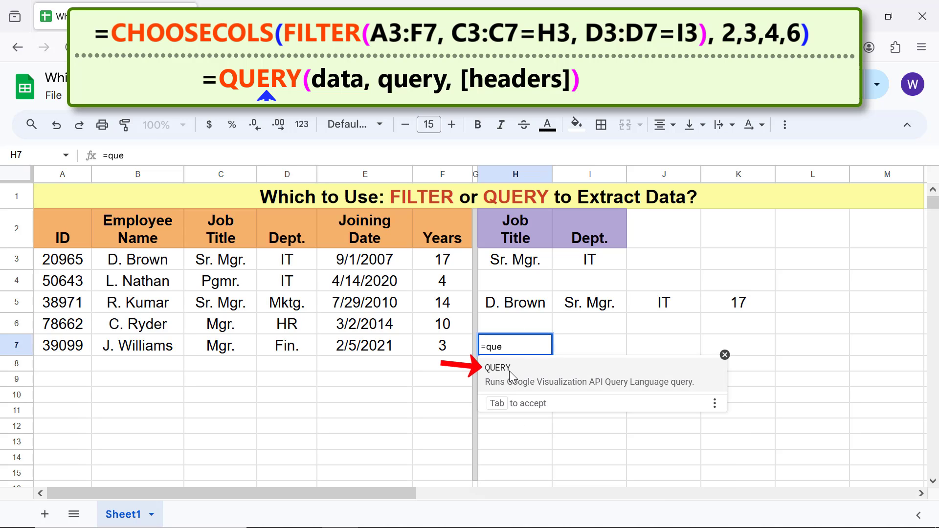
click(503, 369)
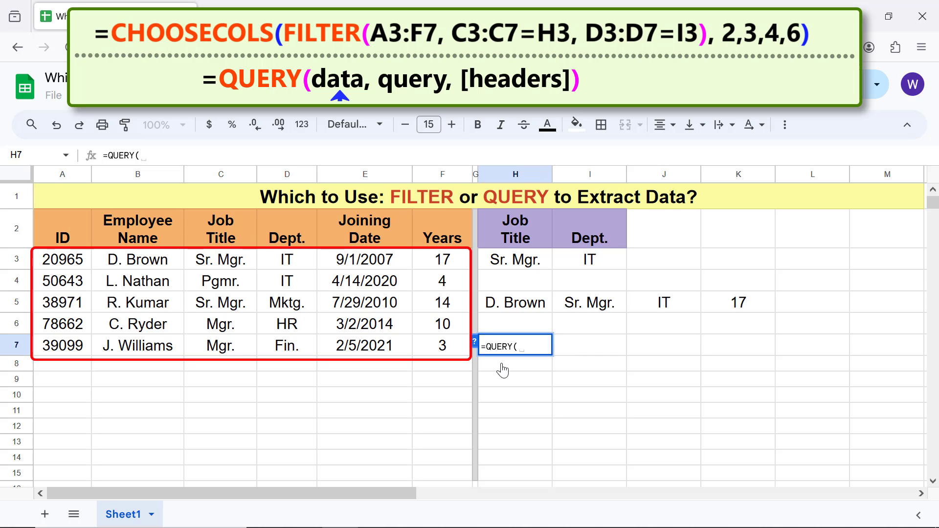
click(68, 263)
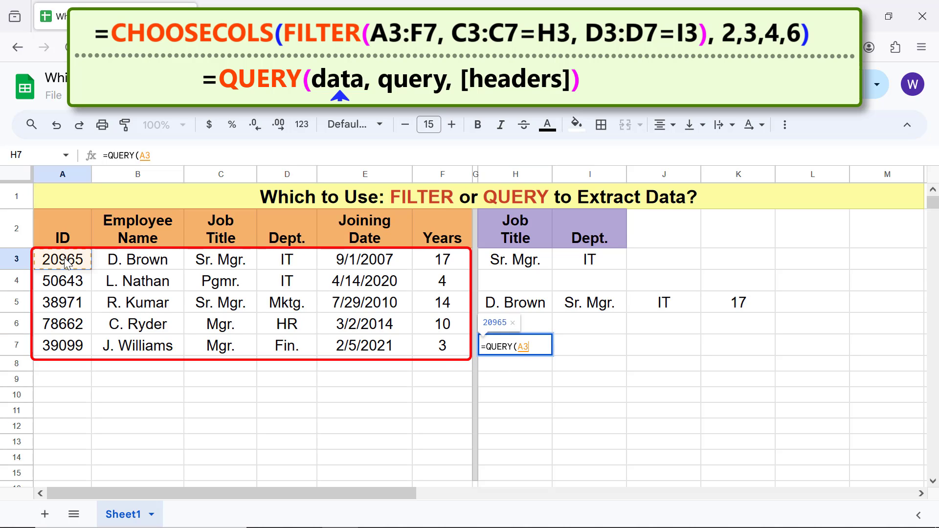
shift+click(450, 348)
text(,)
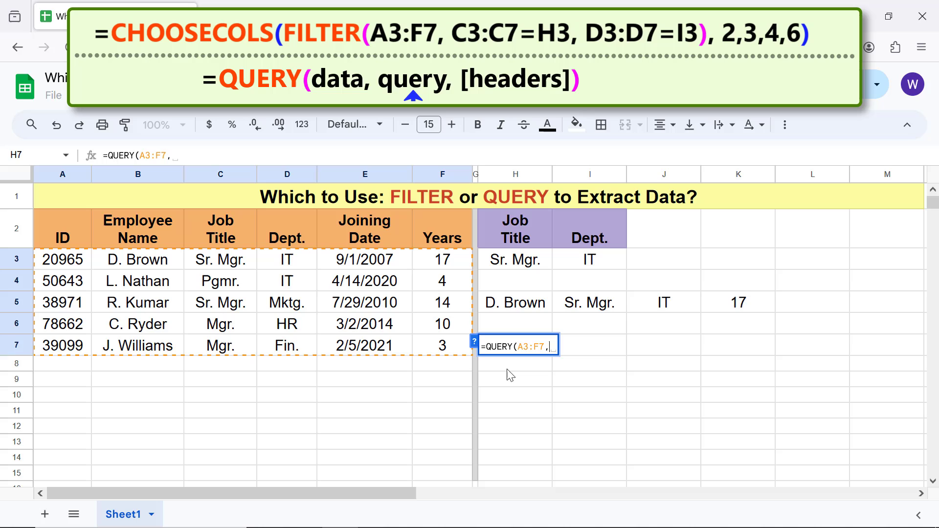
text( ")
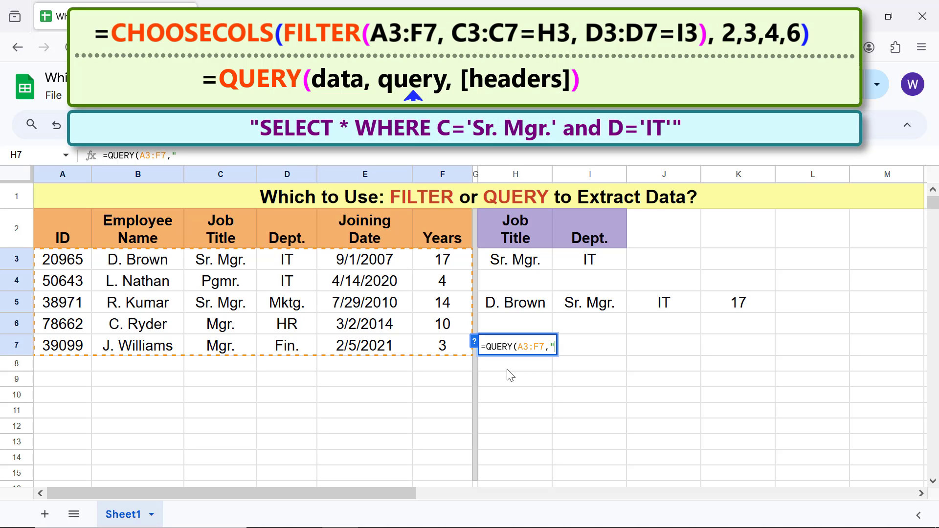
text(select *)
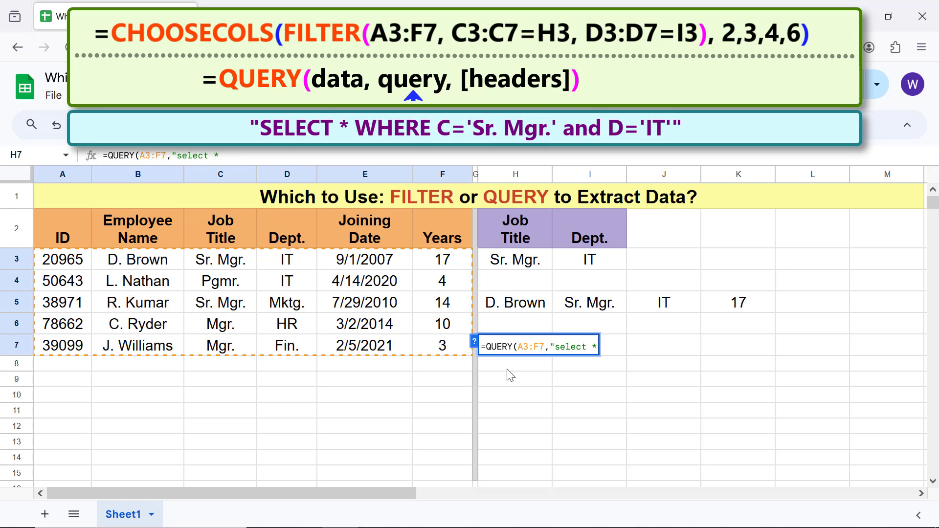
text( where C)
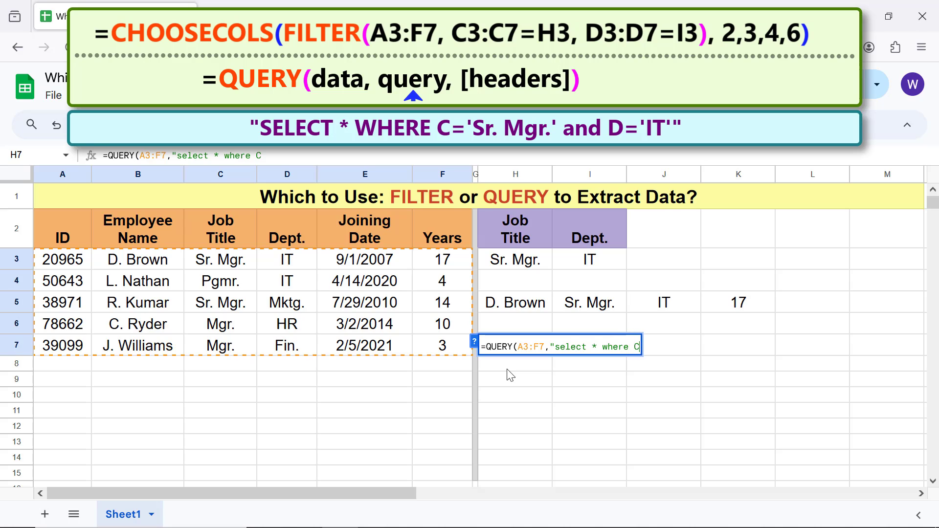
text(='Sr.)
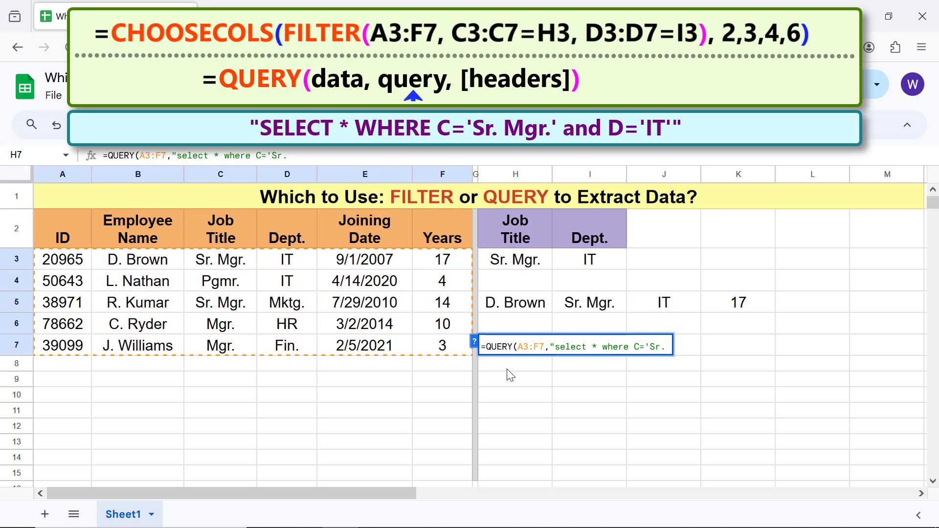
text( Mgr.' and)
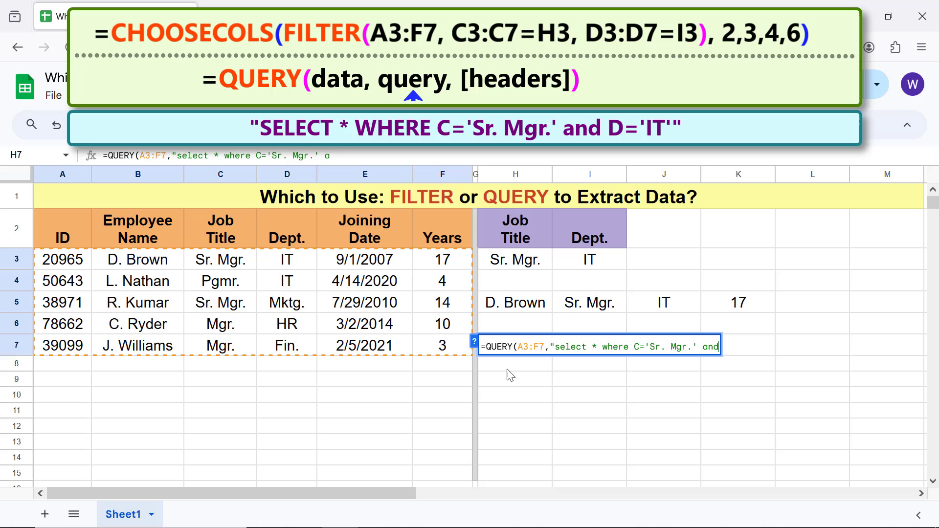
text( D='IT'")
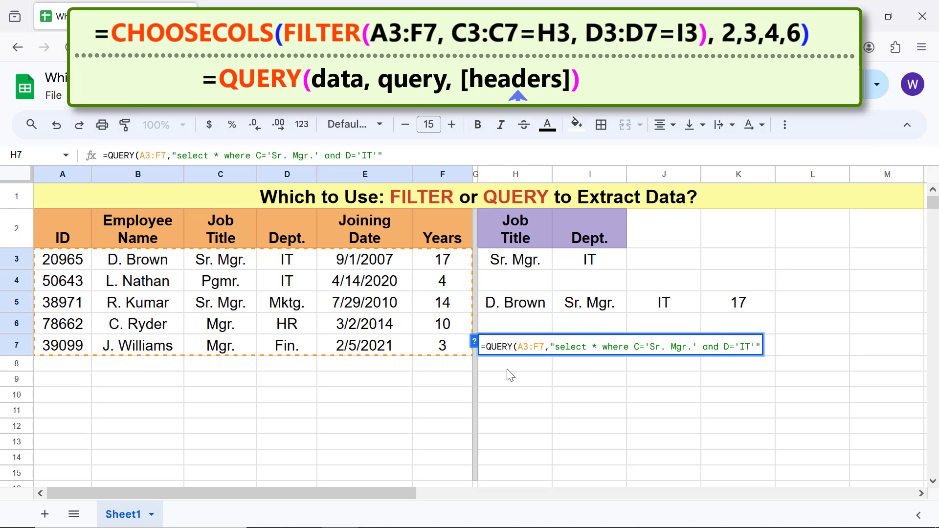
text(,)
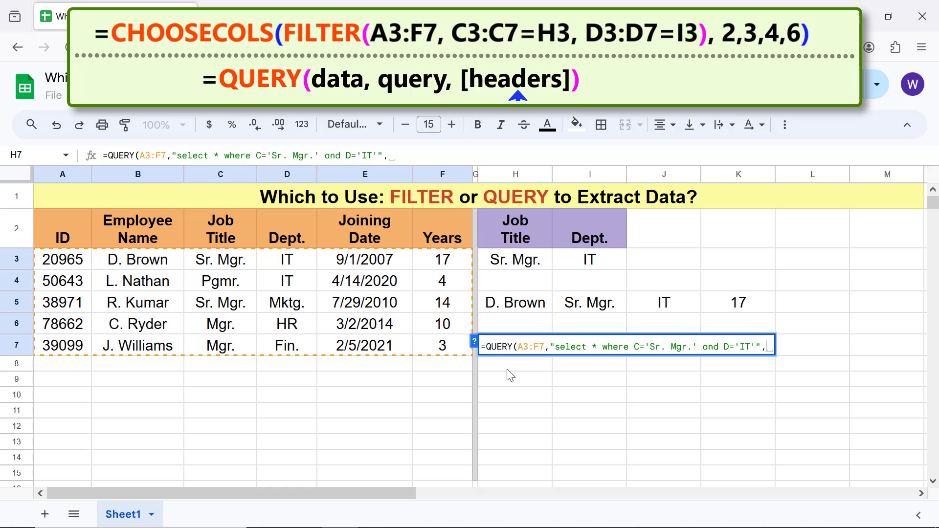
text(-1)
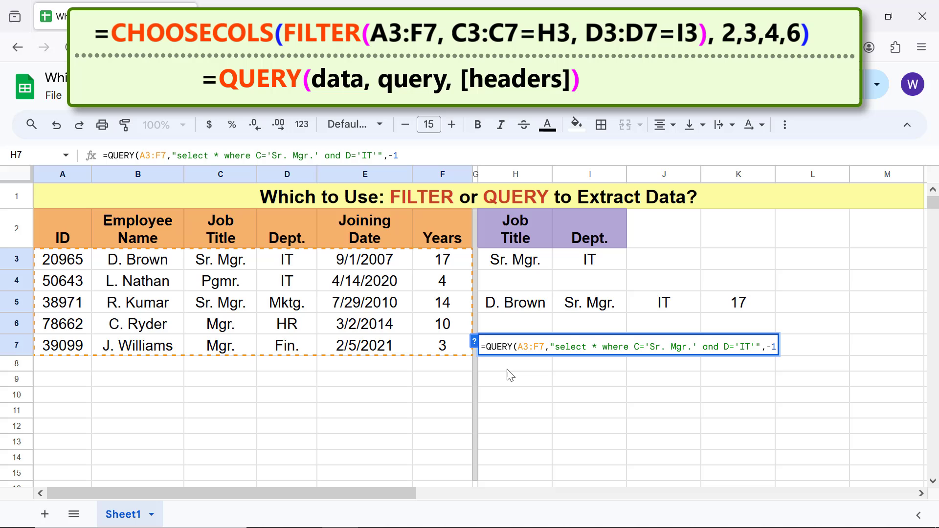
text())
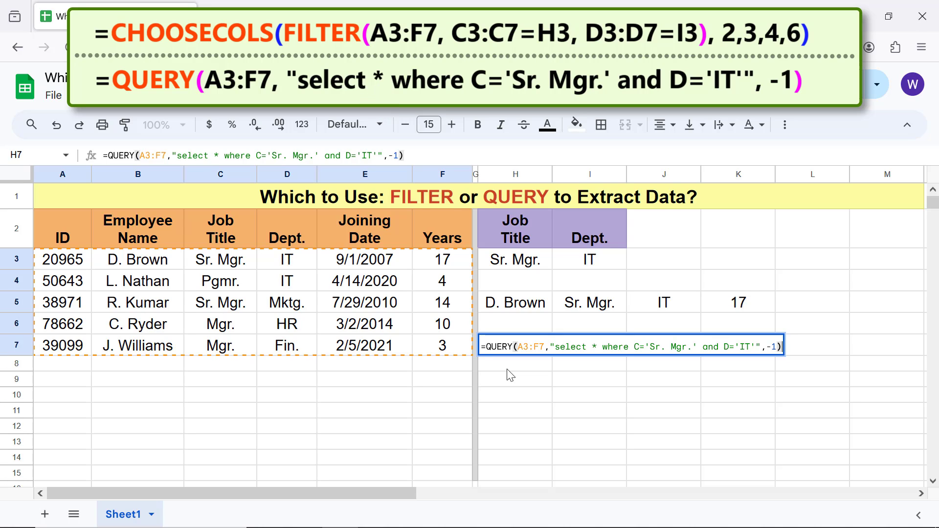
Commit the H7 QUERY, then change its select clause from * to B,C,D,F.
key(Return)
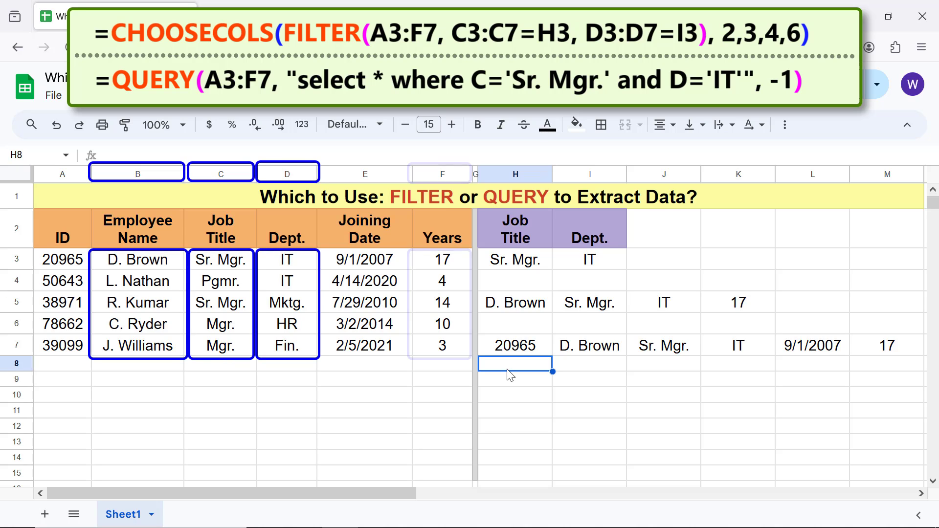
click(533, 351)
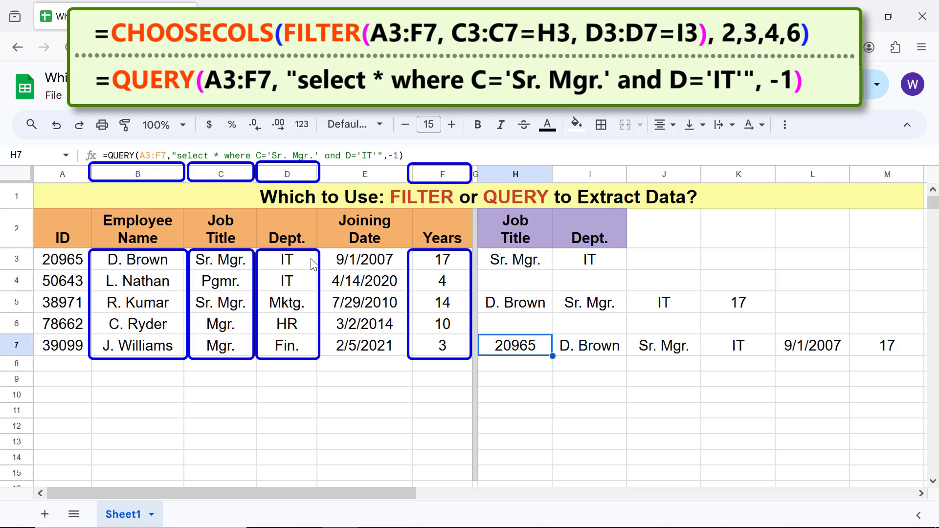
click(214, 155)
key(Delete)
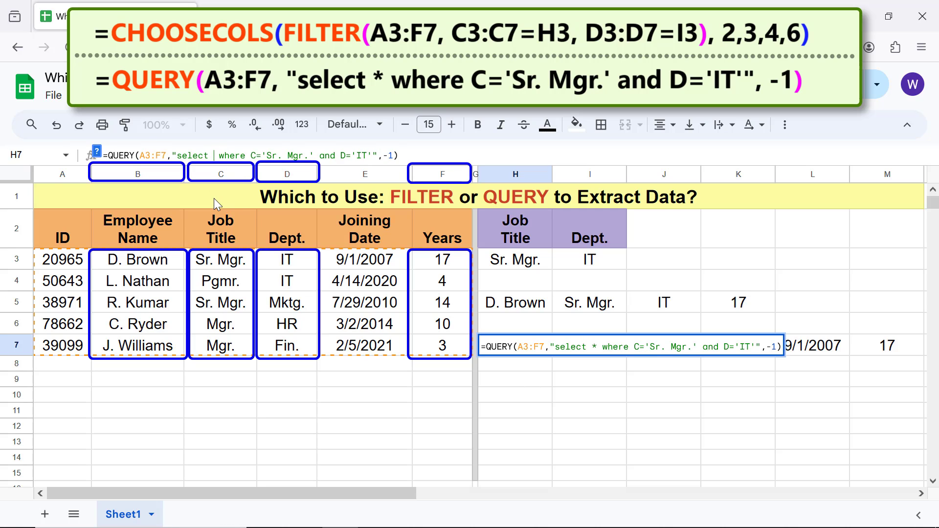
text(B,C,D,F)
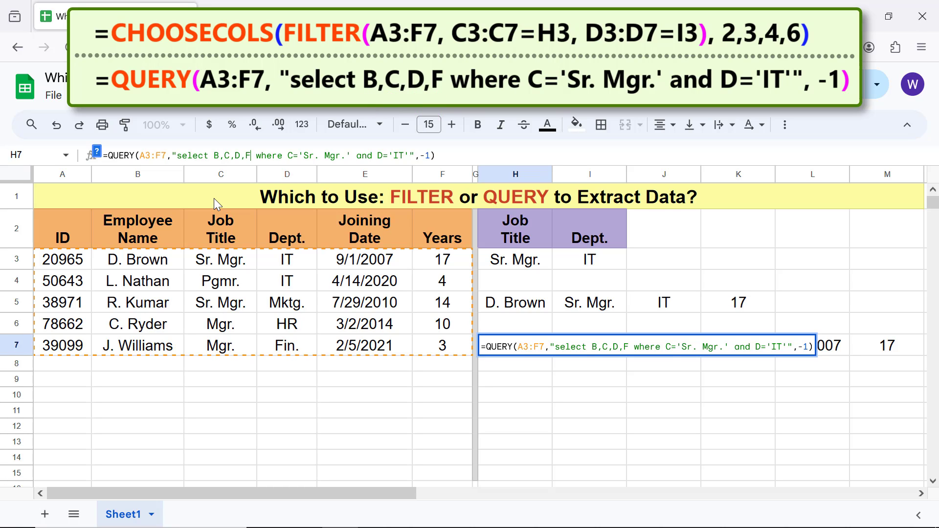
key(Return)
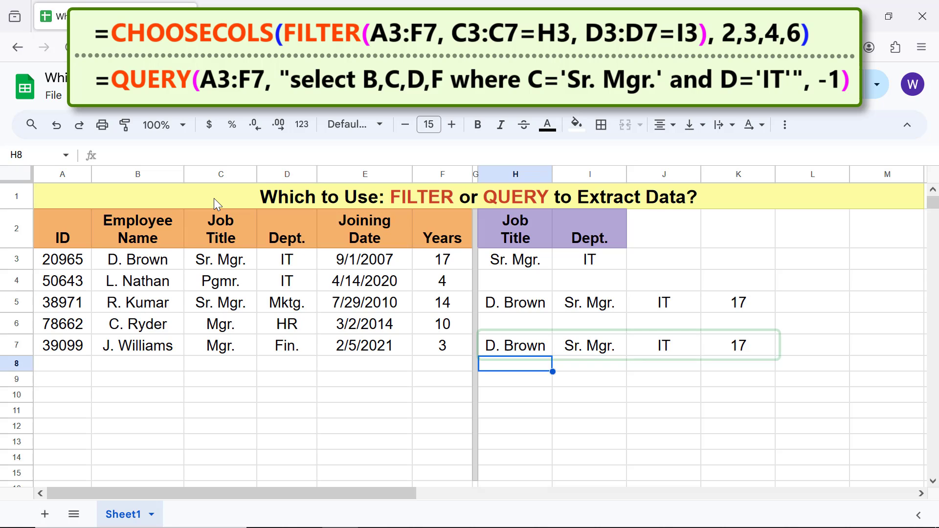